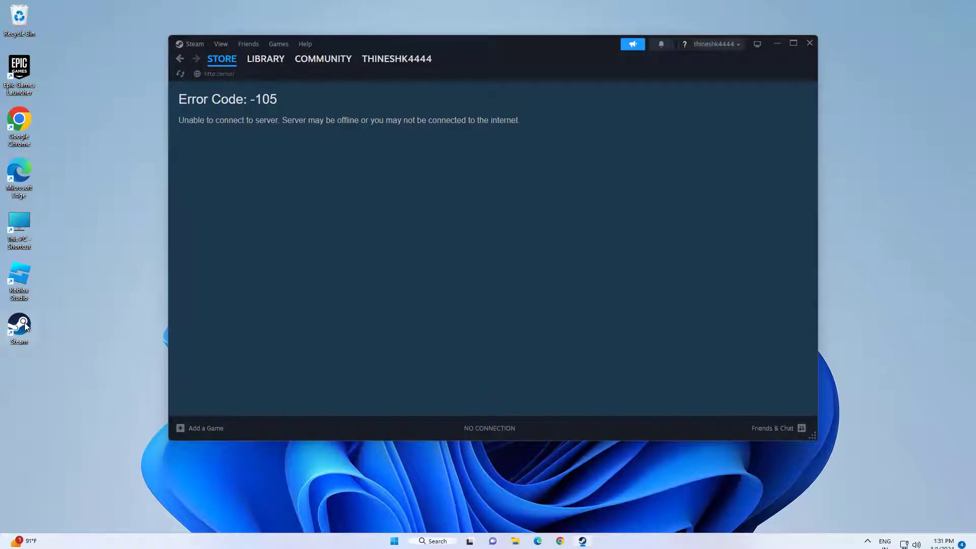
# Step: Read the connection error on the Steam store page and close the Steam window
pyautogui.moveTo(179, 120); pyautogui.dragTo(339, 100)
pyautogui.moveTo(478, 45); pyautogui.dragTo(452, 91)
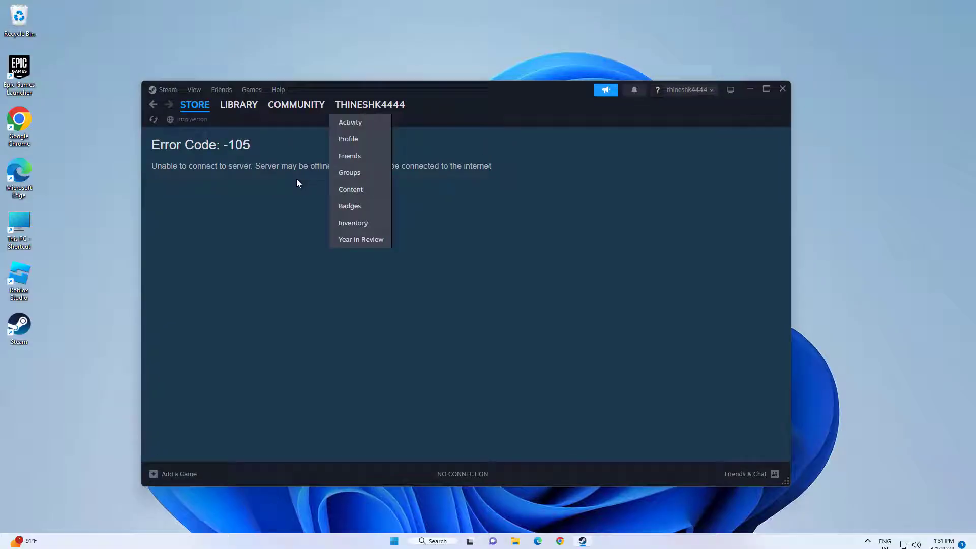
pyautogui.moveTo(522, 172); pyautogui.dragTo(305, 133)
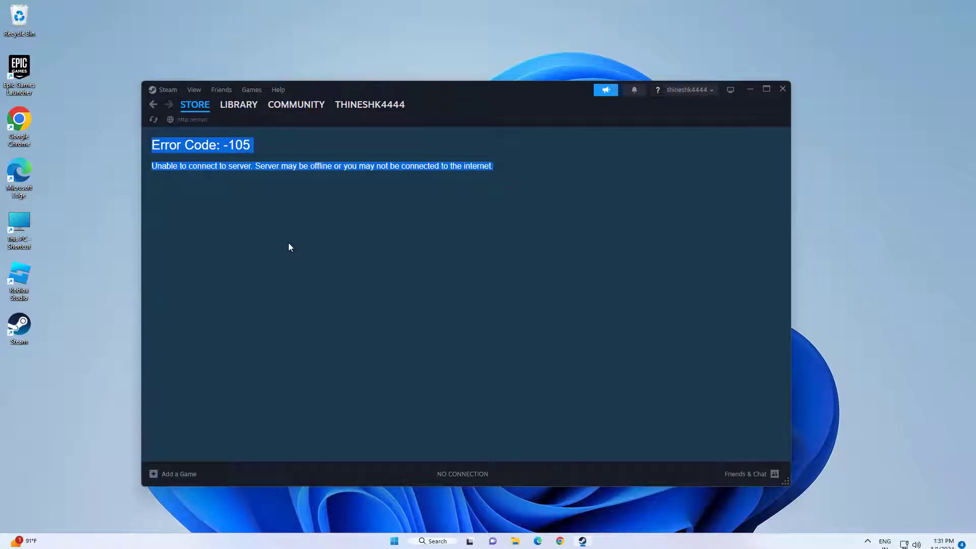
pyautogui.click(288, 247)
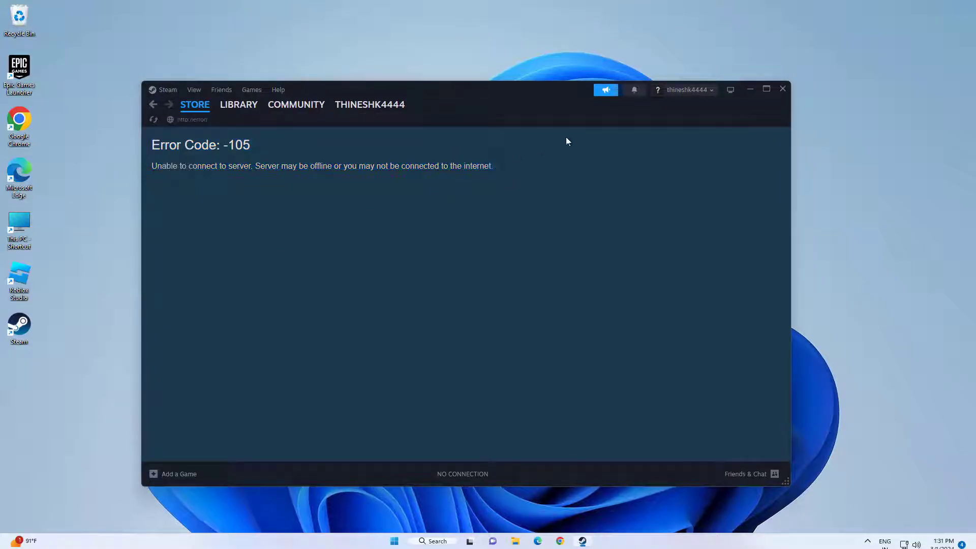
pyautogui.click(783, 89)
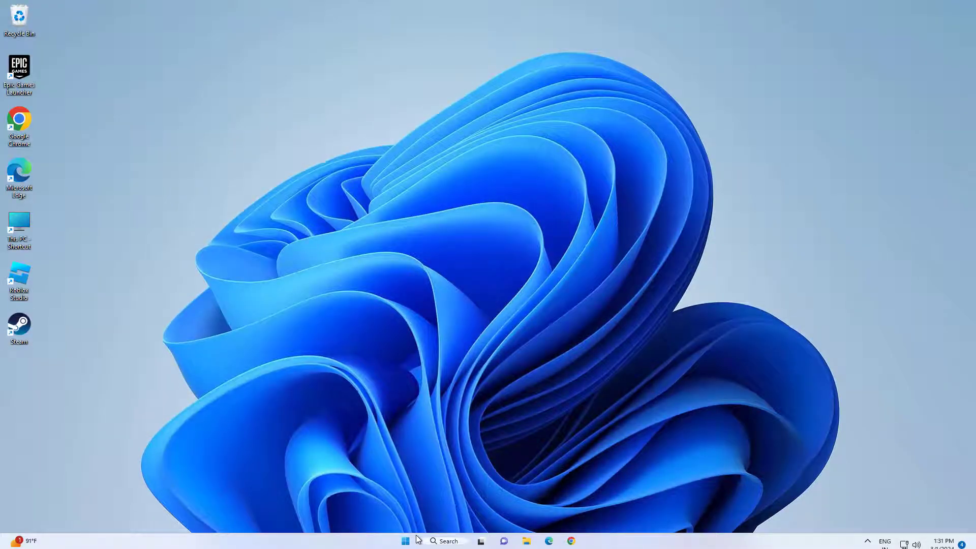
# Step: Open Control Panel's Network and Sharing Center and bring up the network adapter settings
pyautogui.click(435, 540)
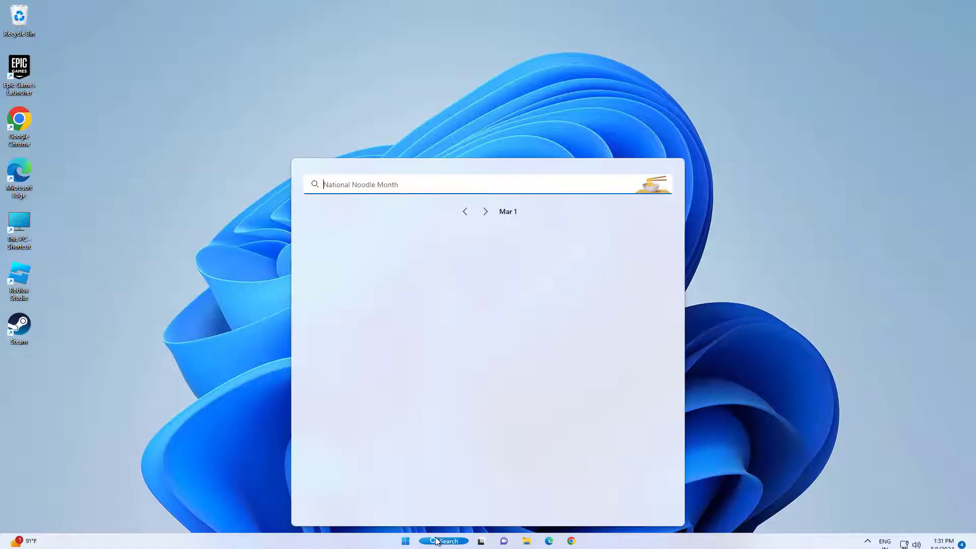
pyautogui.write('con')
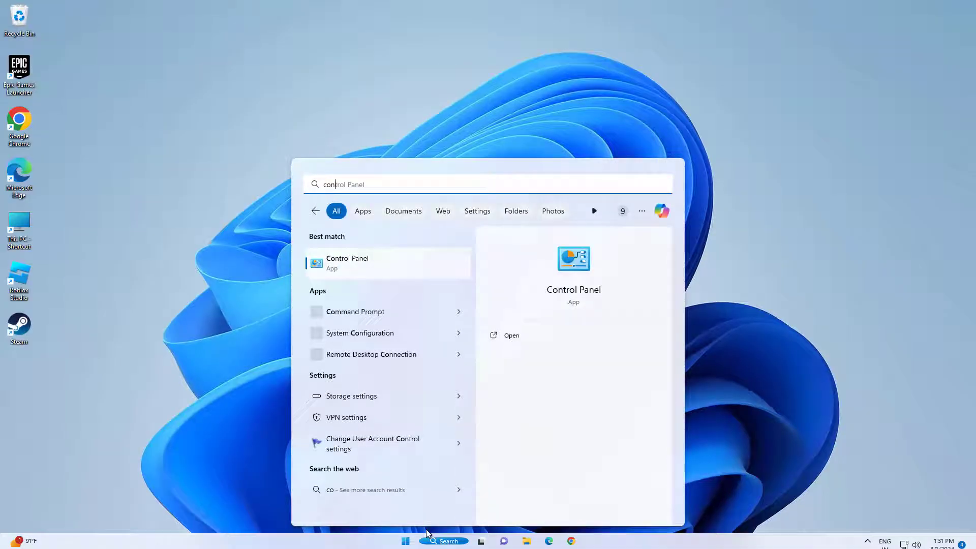
pyautogui.click(353, 261)
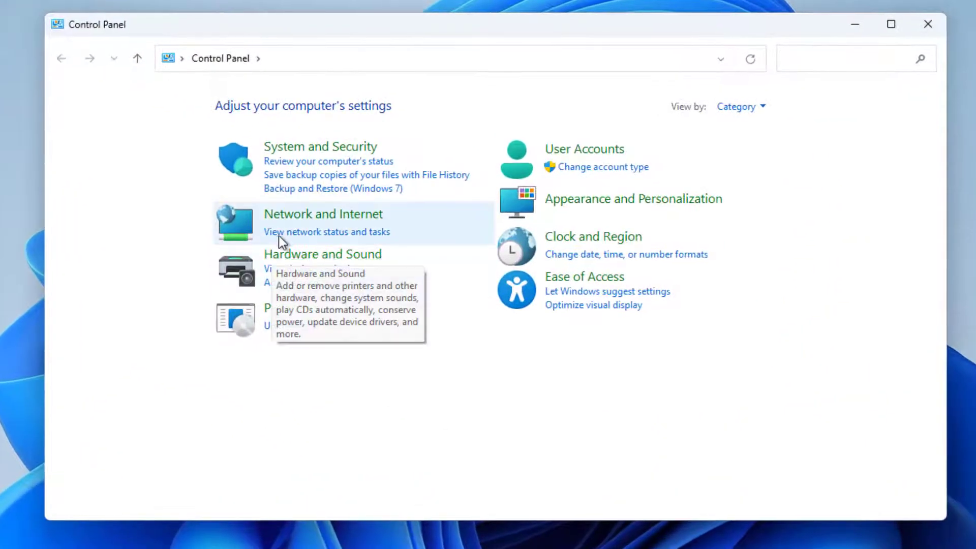
pyautogui.click(308, 216)
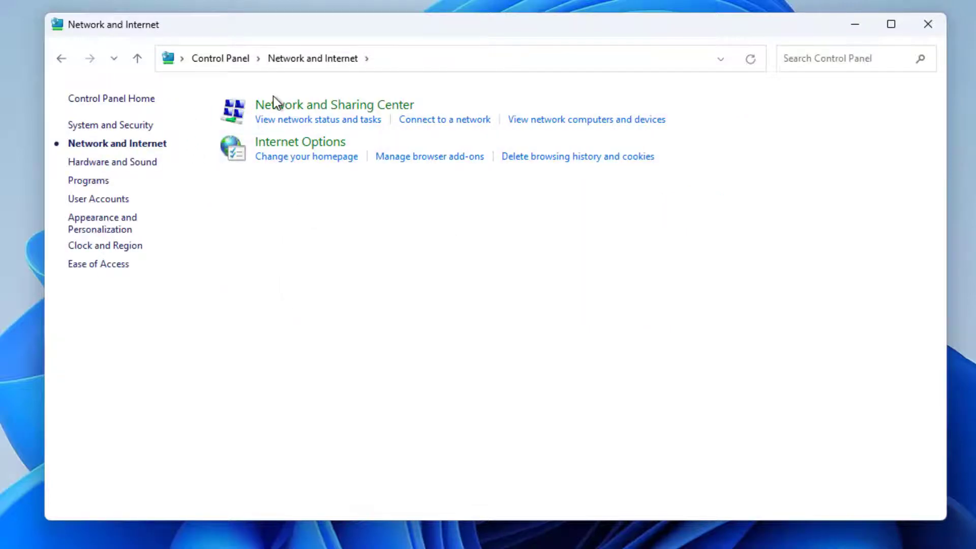
pyautogui.click(321, 106)
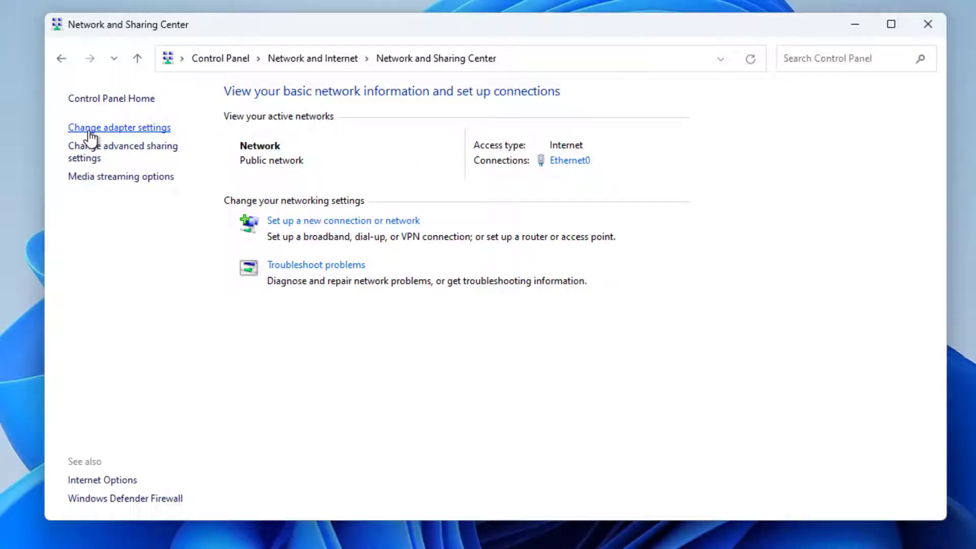
pyautogui.click(116, 131)
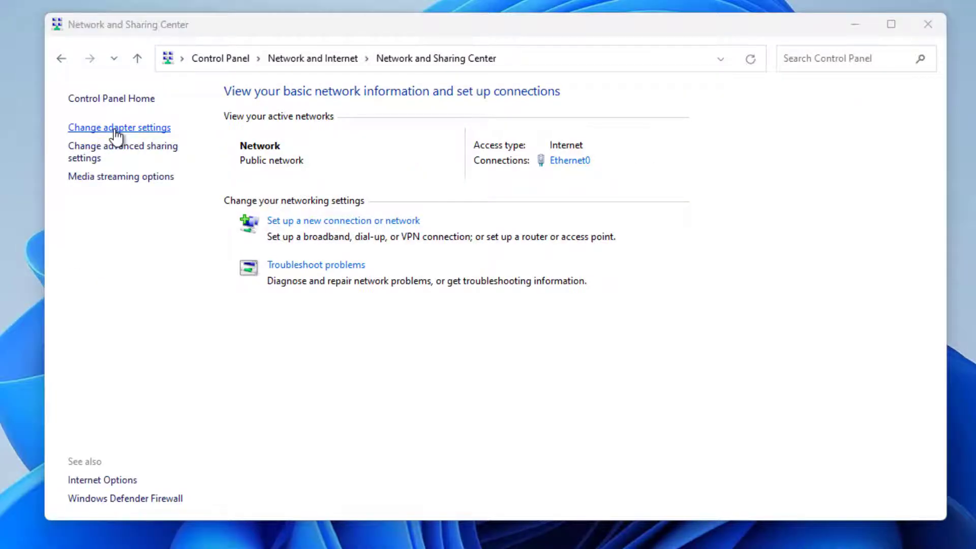
# Step: Open the Internet Protocol Version 4 (TCP/IPv4) properties of the Ethernet0 connection
pyautogui.click(171, 167)
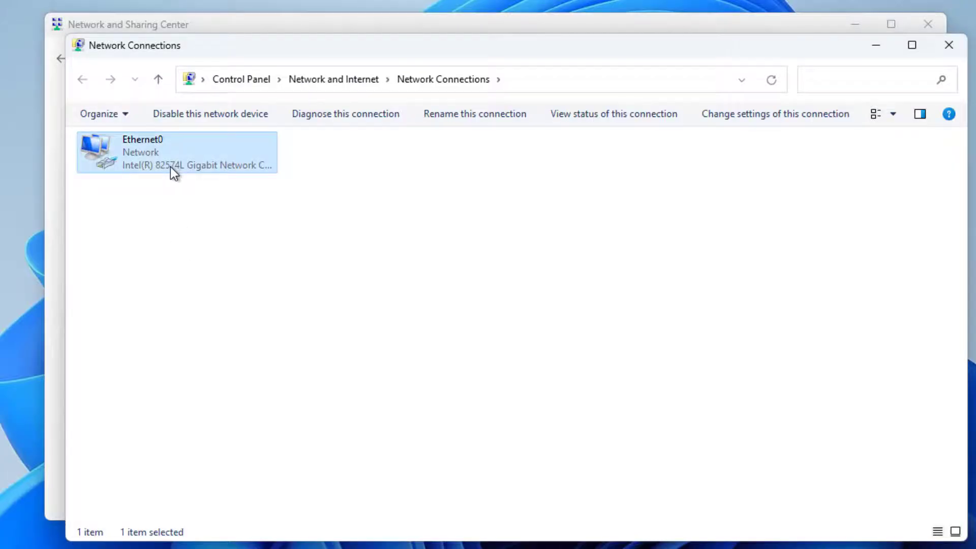
pyautogui.rightClick(172, 164)
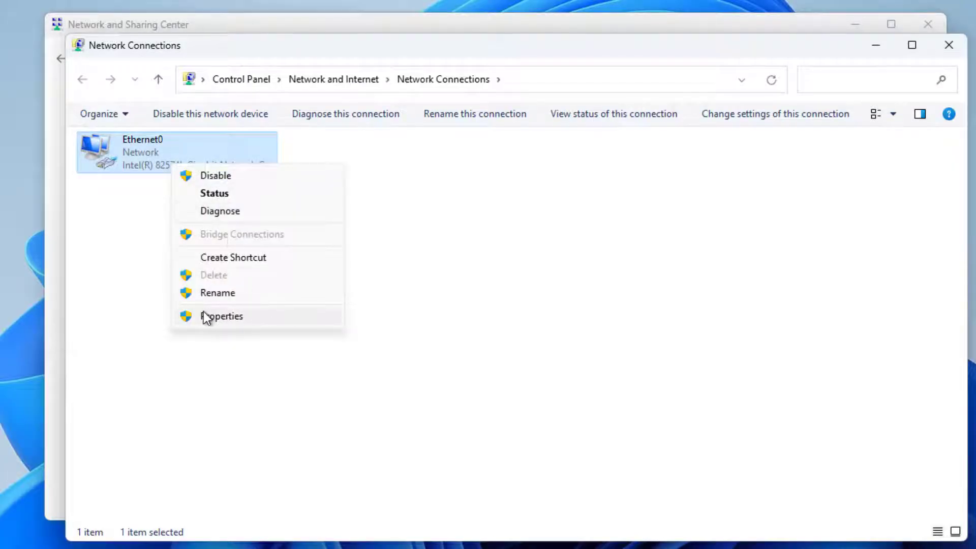
pyautogui.click(252, 313)
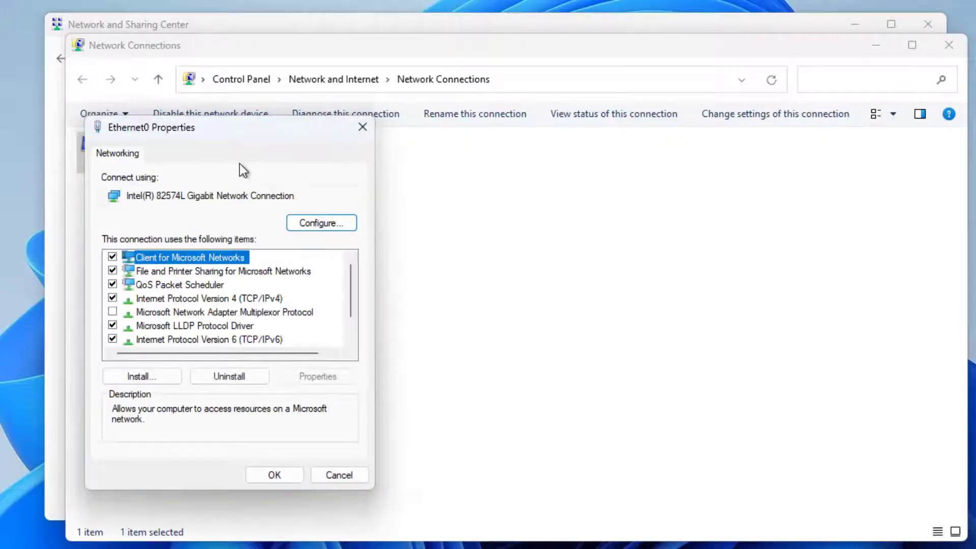
pyautogui.click(176, 297)
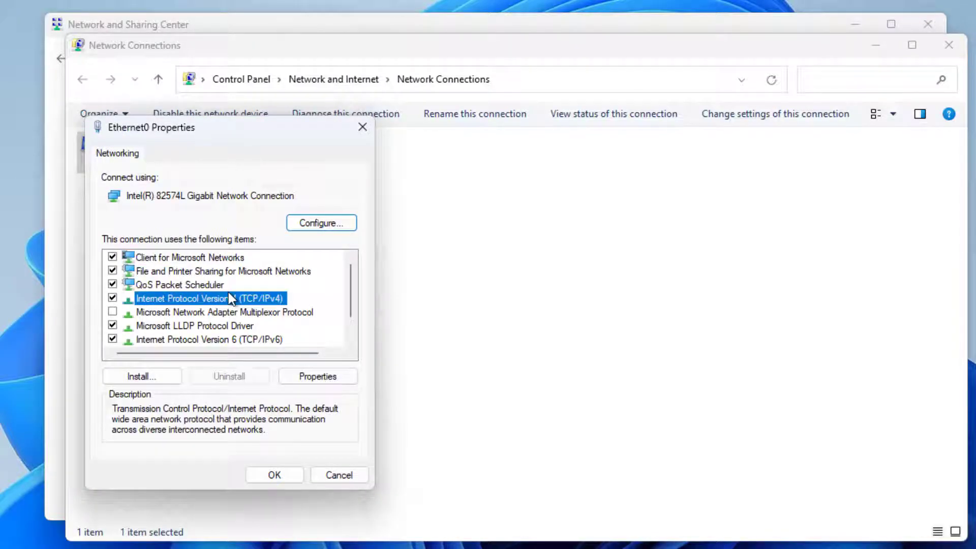
pyautogui.click(312, 375)
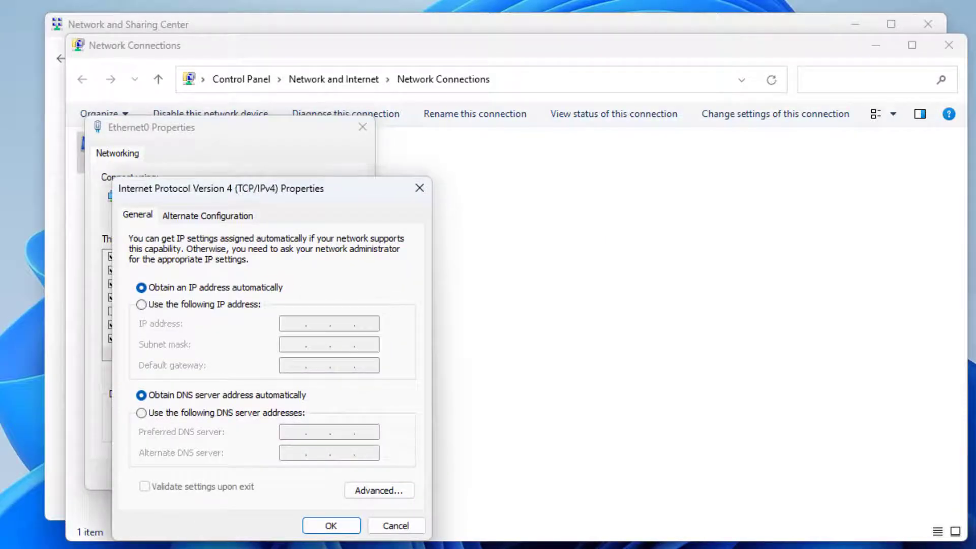
# Step: Switch the IPv4 settings to manually specified DNS servers and set the preferred DNS server to 1.1.1.1
pyautogui.moveTo(308, 189); pyautogui.dragTo(597, 113)
pyautogui.click(431, 333)
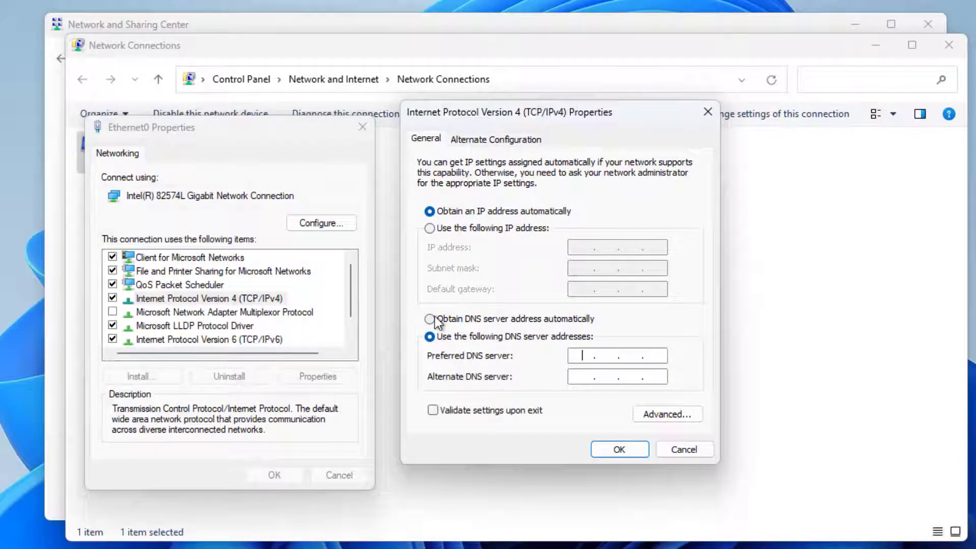
pyautogui.click(431, 319)
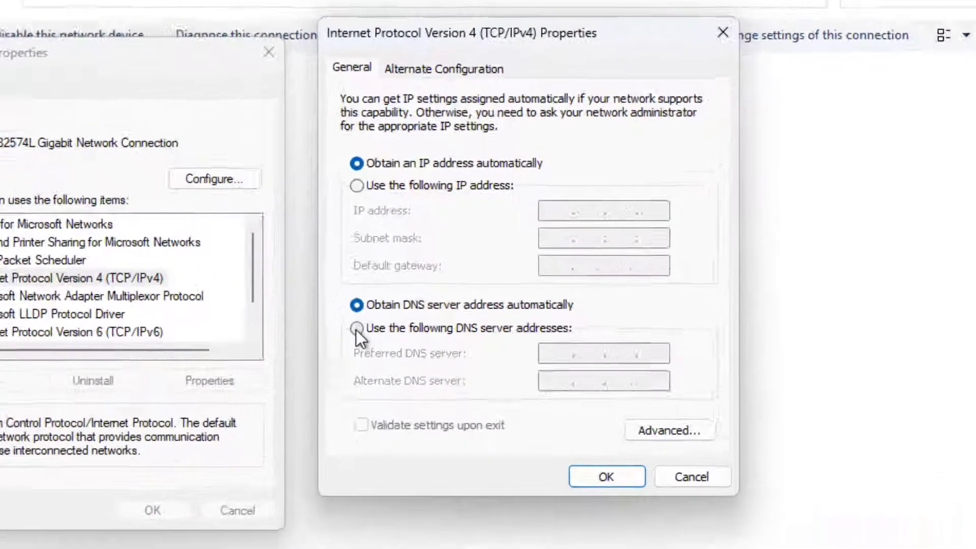
pyautogui.click(430, 337)
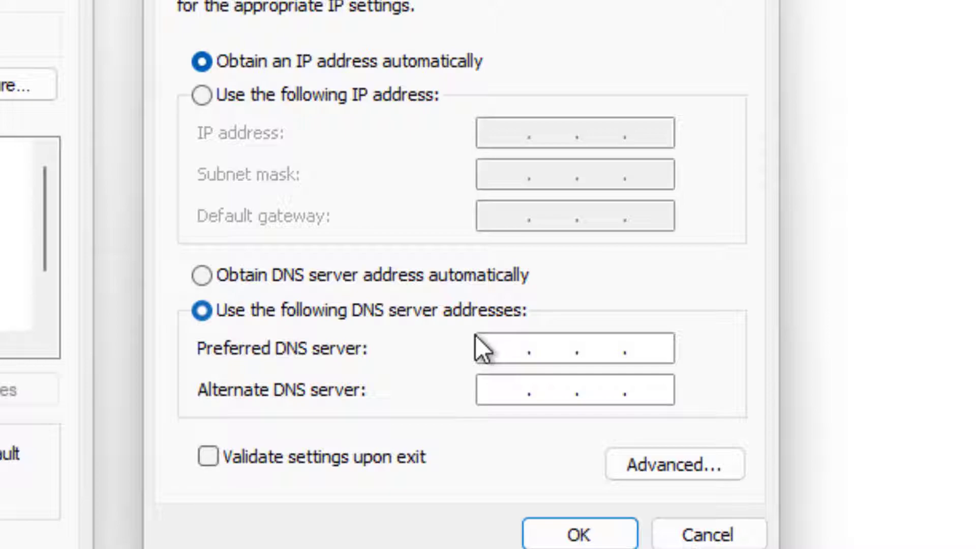
pyautogui.click(475, 336)
pyautogui.write('1.1')
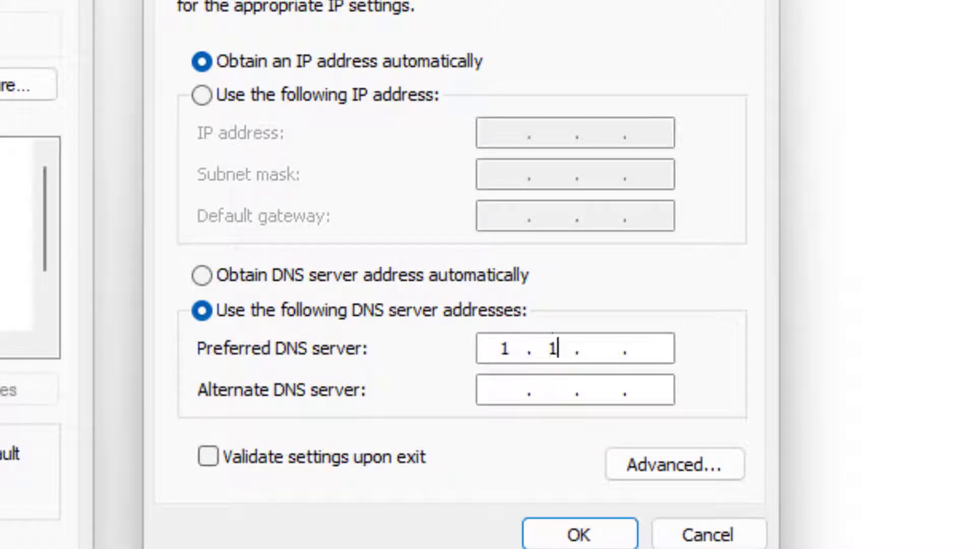
pyautogui.write('.1.1')
# Step: Set the alternate DNS server to 1.0.0.1 and apply the IPv4 settings
pyautogui.click(508, 388)
pyautogui.write('1')
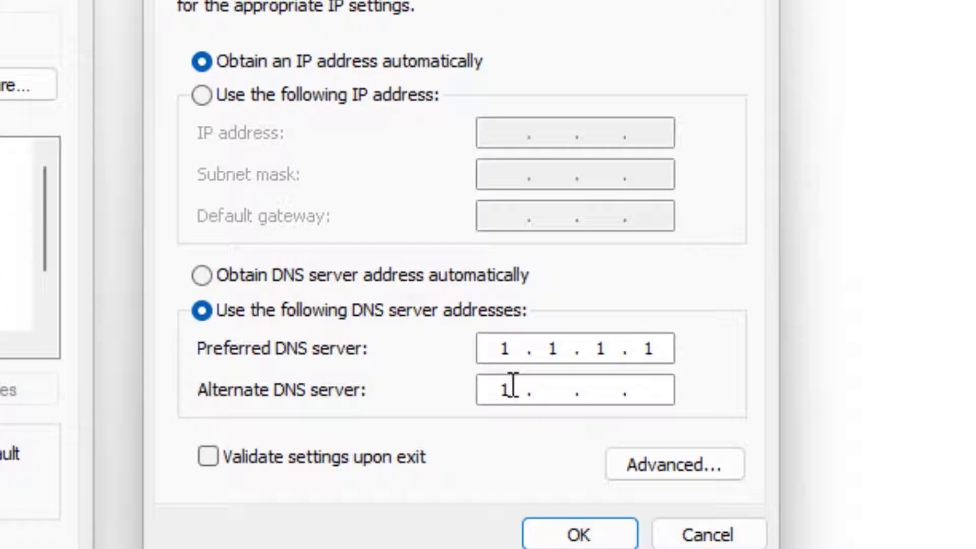
pyautogui.write('.0.0')
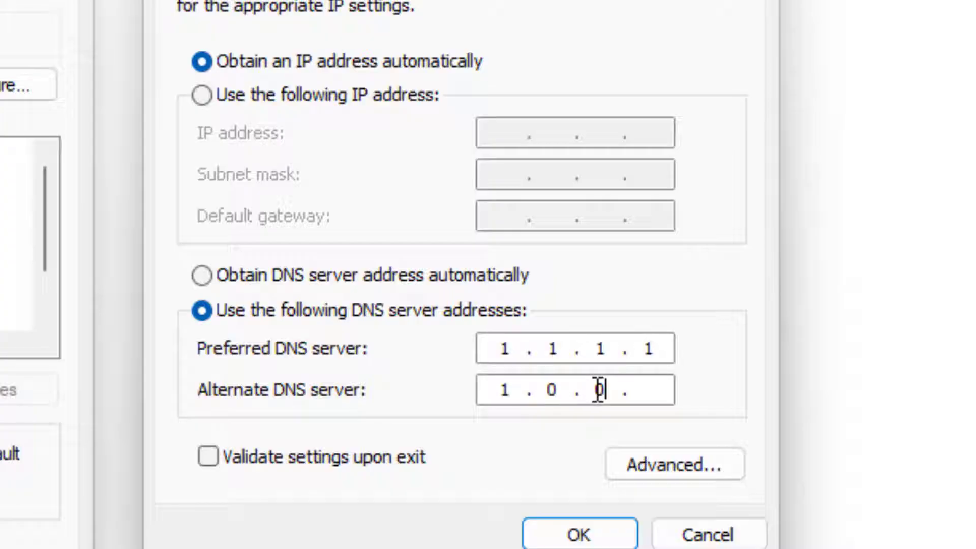
pyautogui.write('.')
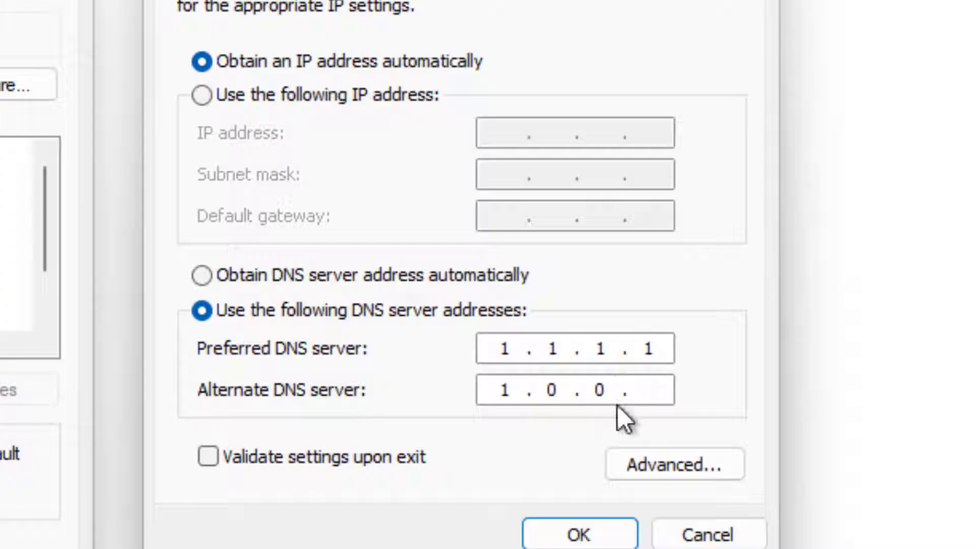
pyautogui.write('1')
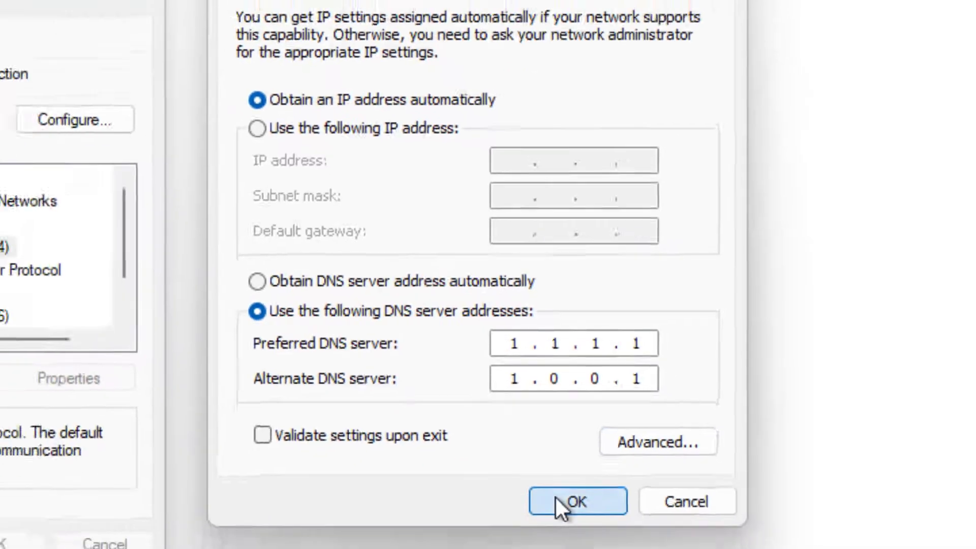
pyautogui.click(612, 532)
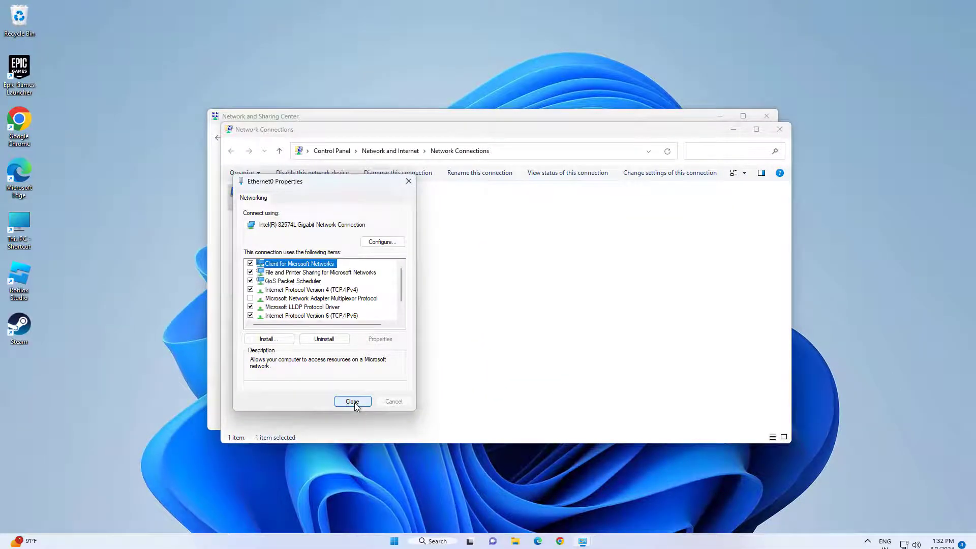
# Step: Close the Ethernet0 properties and both open network windows
pyautogui.click(353, 402)
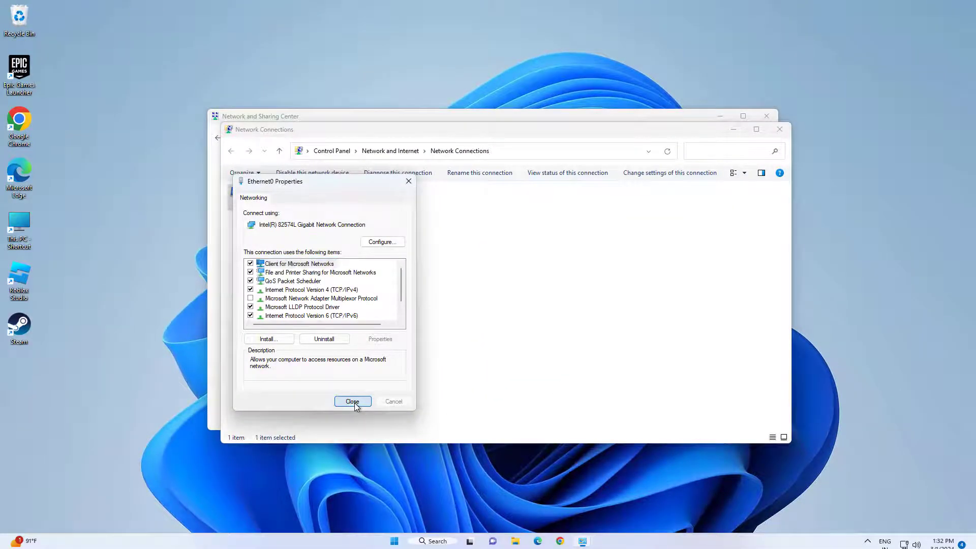
pyautogui.click(779, 129)
pyautogui.click(767, 117)
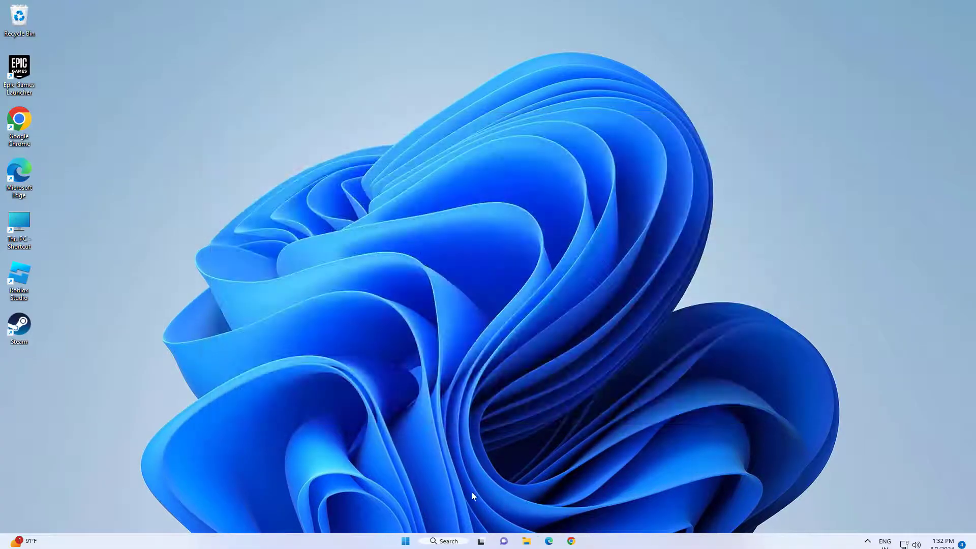
# Step: Search Windows for cmd and launch Command Prompt as administrator
pyautogui.click(444, 541)
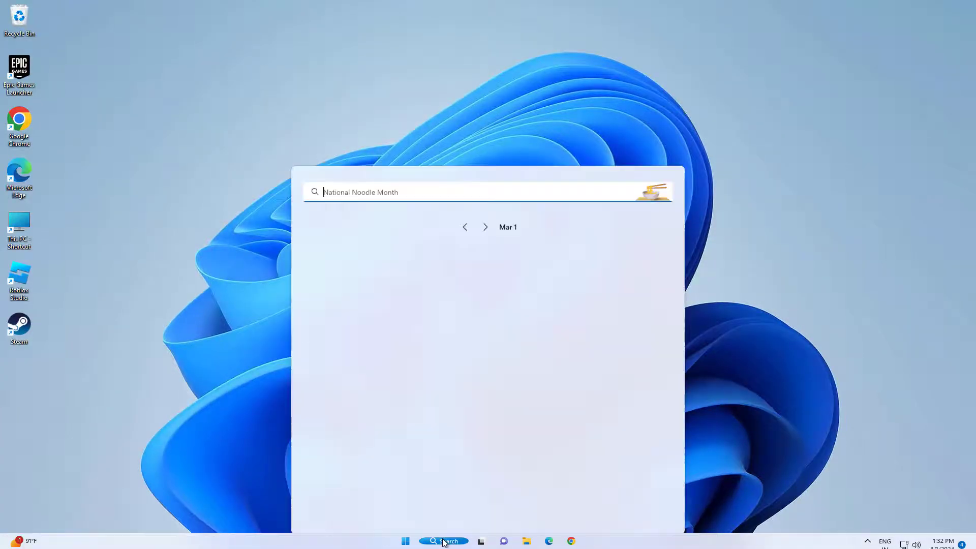
pyautogui.write('cmd')
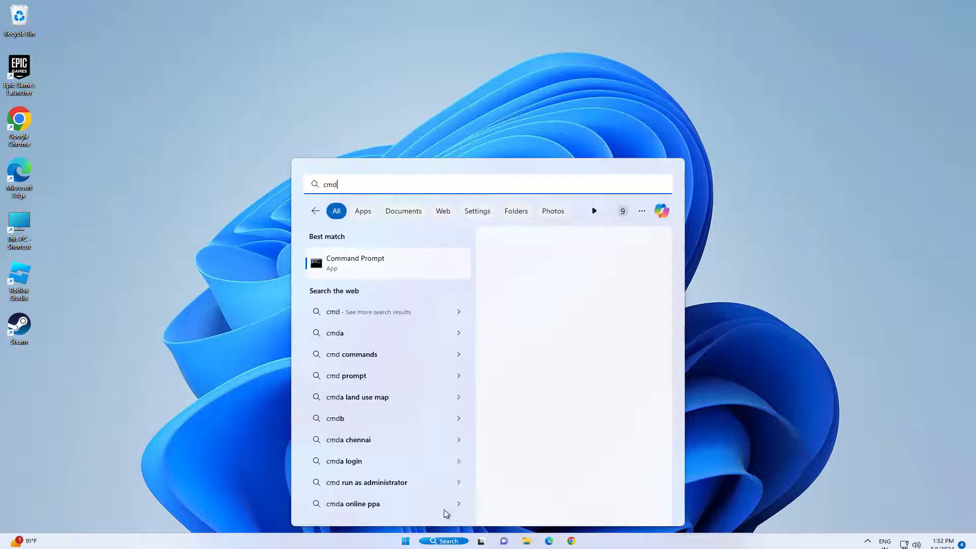
pyautogui.rightClick(384, 267)
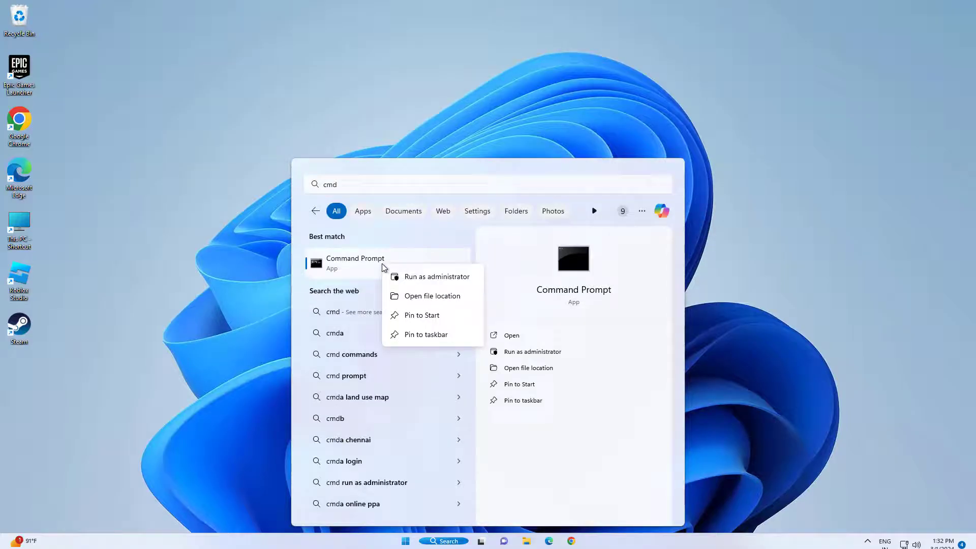
pyautogui.click(435, 277)
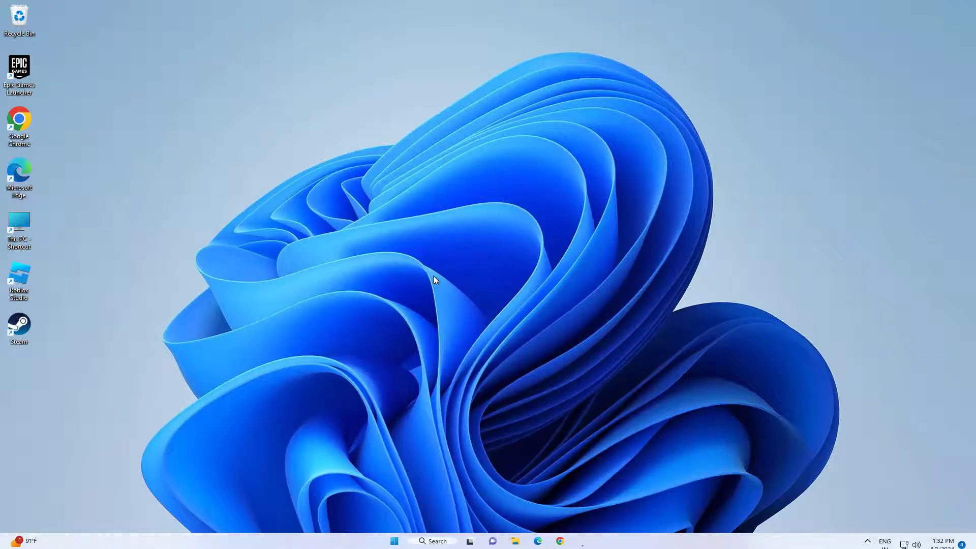
pyautogui.click(435, 347)
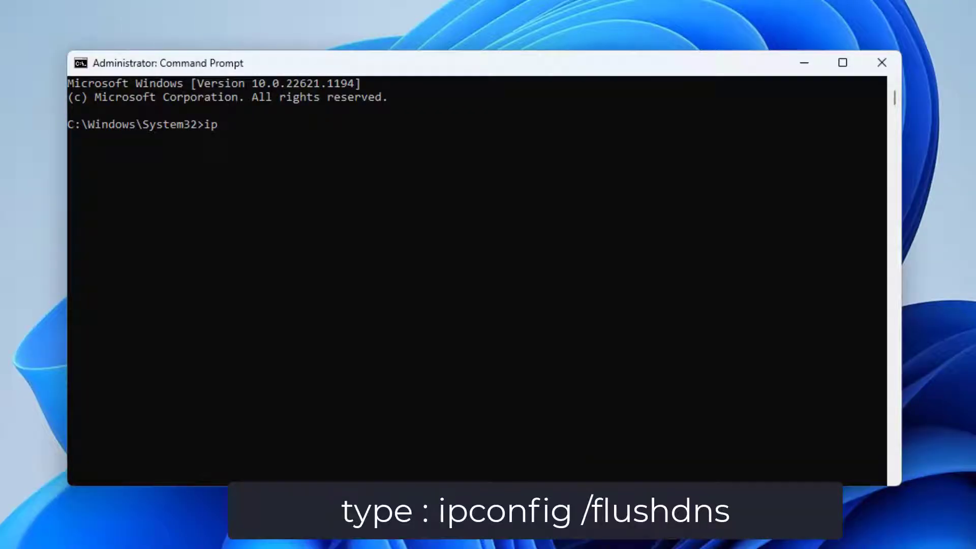
# Step: Flush the DNS resolver cache with the command ipconfig /flushdns
pyautogui.write('cong')
pyautogui.write('fig')
pyautogui.write('/flus')
pyautogui.write('hdns')
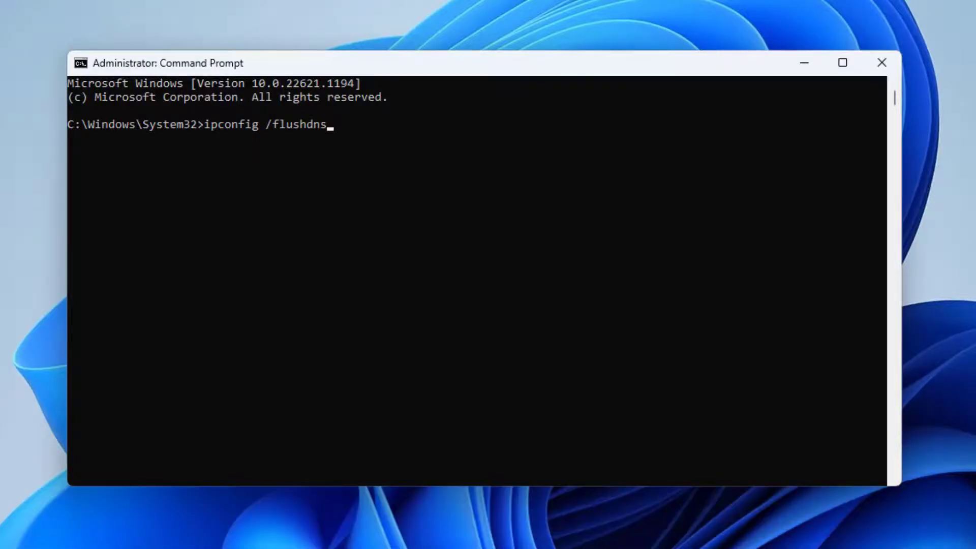
pyautogui.press('Return')
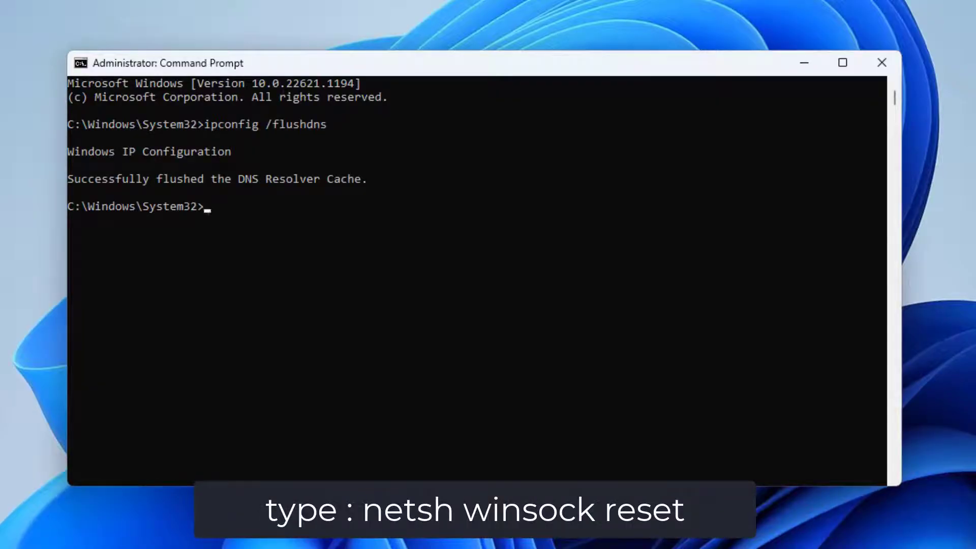
# Step: Reset the Winsock catalog with the command netsh winsock reset and exit Command Prompt
pyautogui.write('netsh winsoc')
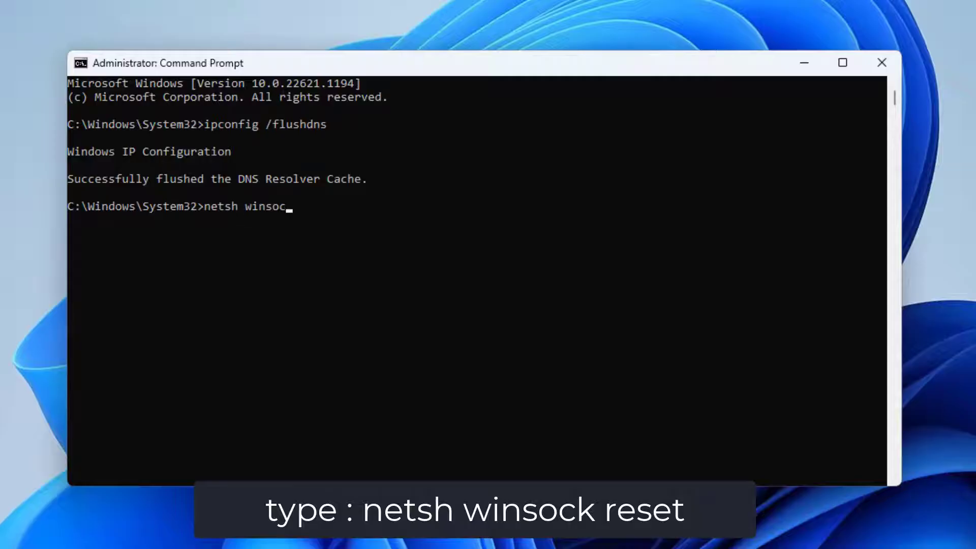
pyautogui.write('k reset')
pyautogui.press('Return')
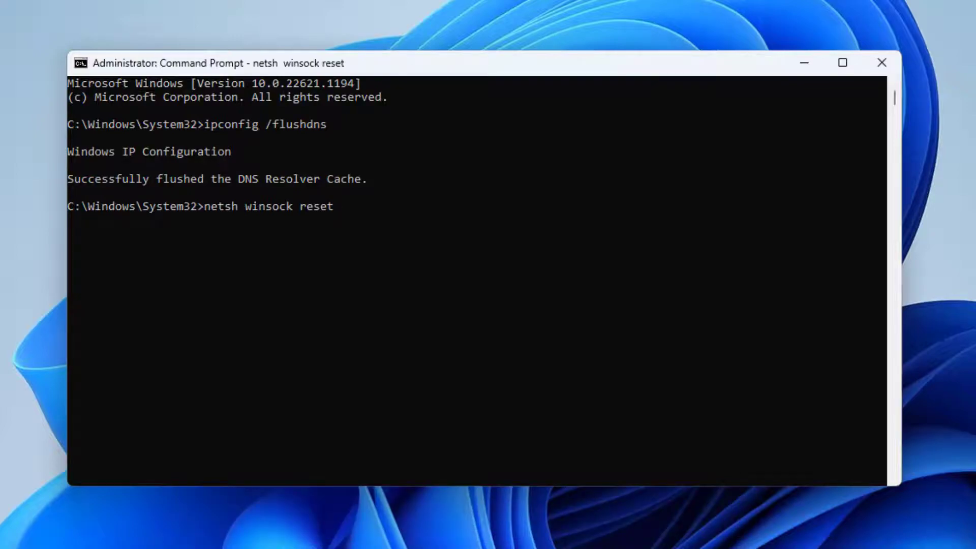
pyautogui.write('exit')
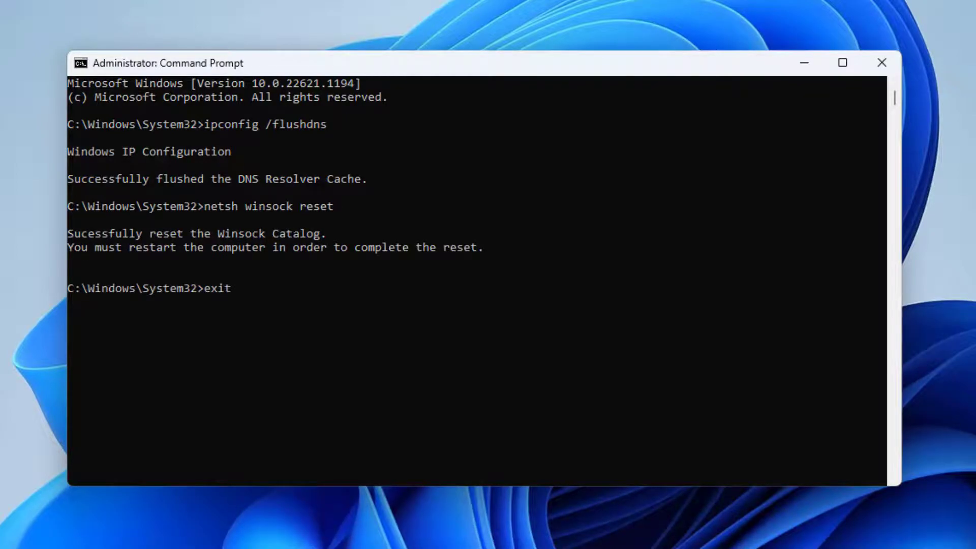
pyautogui.press('Return')
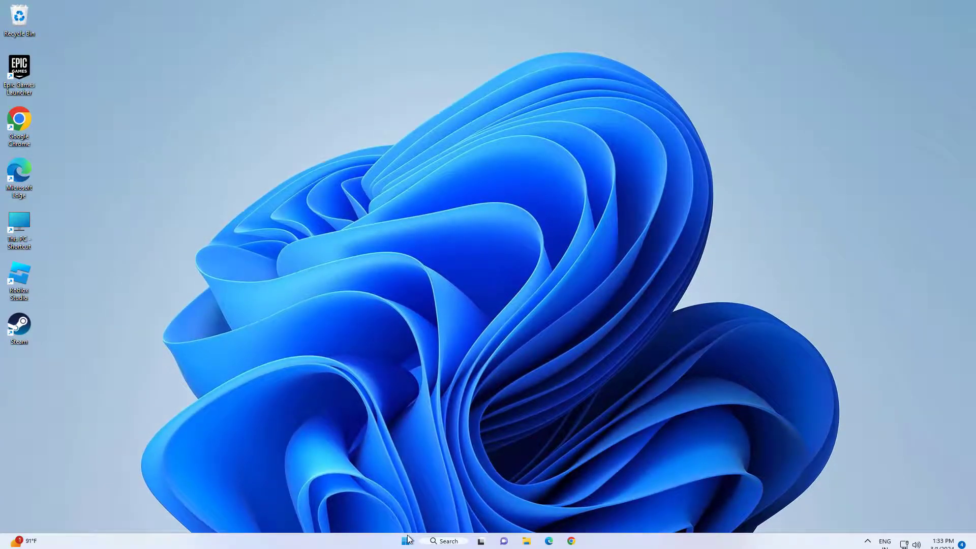
# Step: Restart the computer to complete the network reset
pyautogui.click(405, 540)
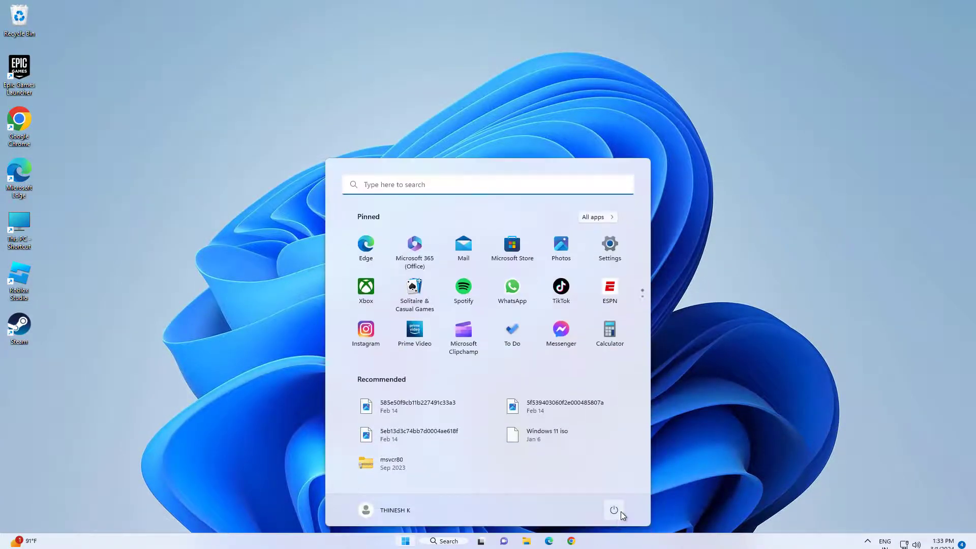
pyautogui.click(617, 511)
pyautogui.click(614, 496)
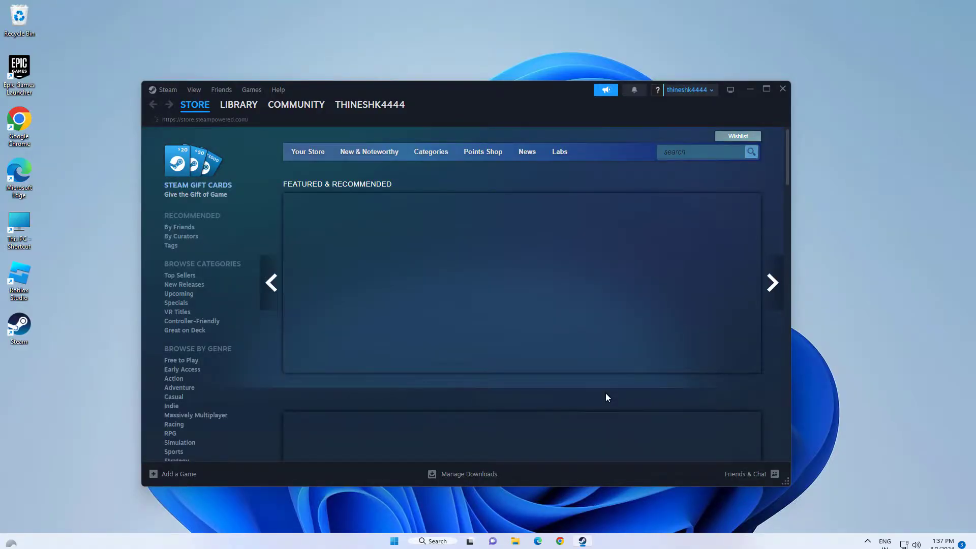
# Step: Look through the Steam store page to check whether its content loads
pyautogui.scroll(-5, 507, 303)
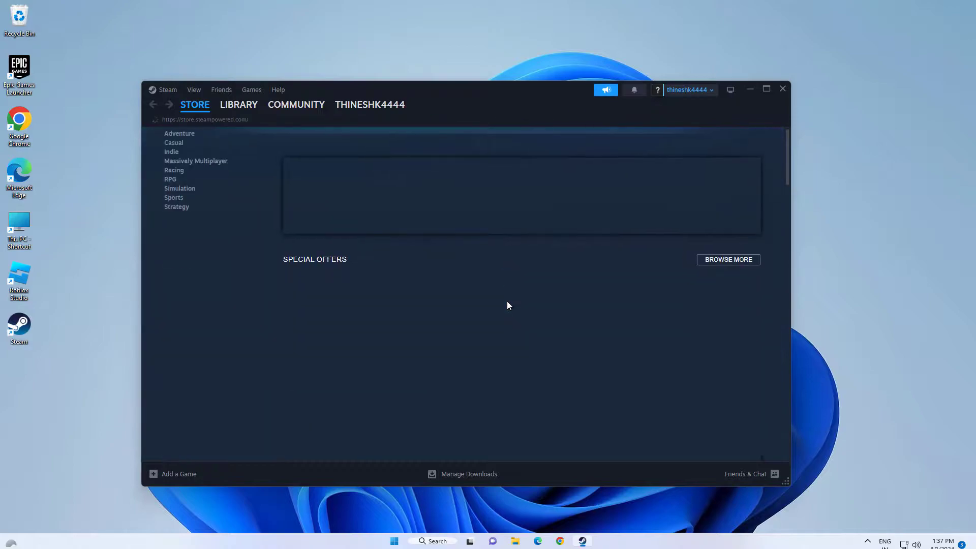